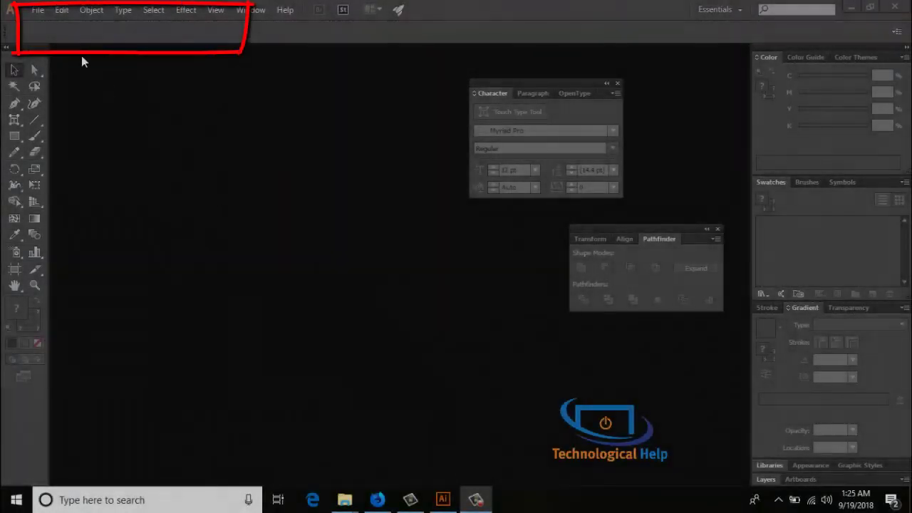
Create a new landscape A4 document in inches (11.69 × 8.27 in)
click(39, 10)
click(42, 25)
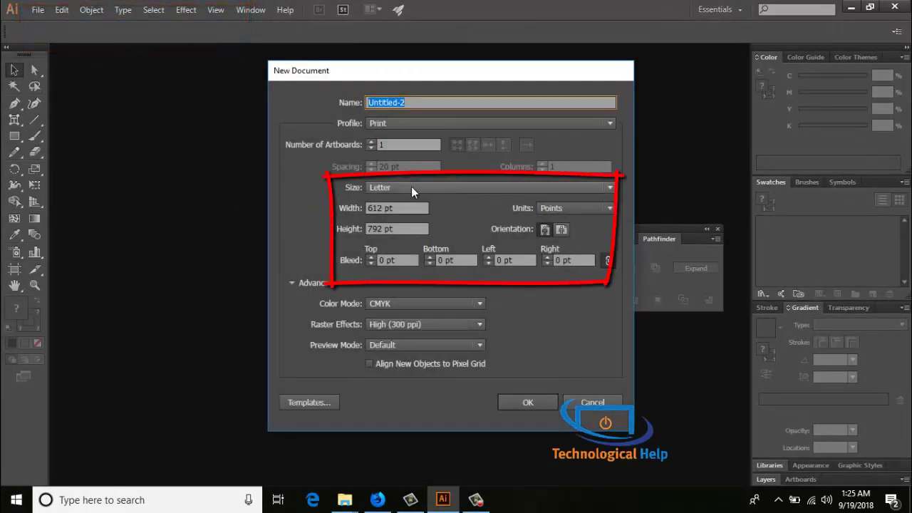
click(429, 188)
click(390, 264)
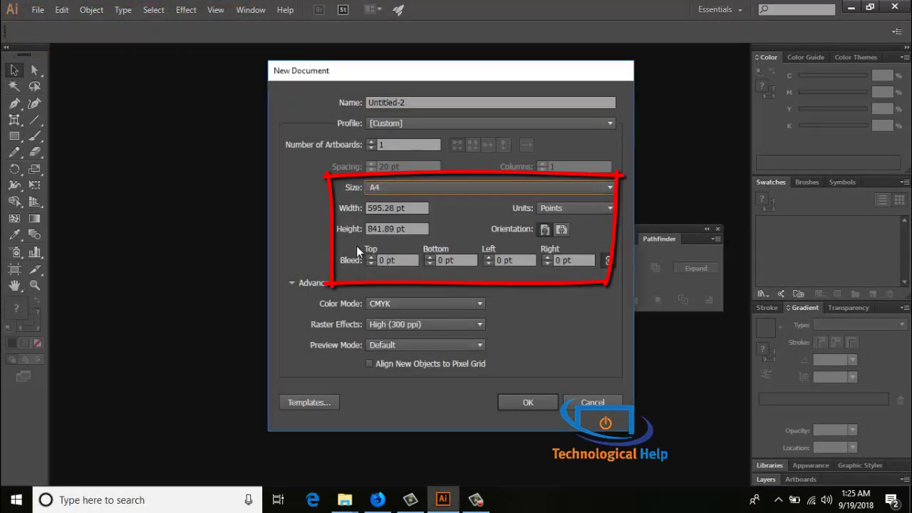
click(606, 210)
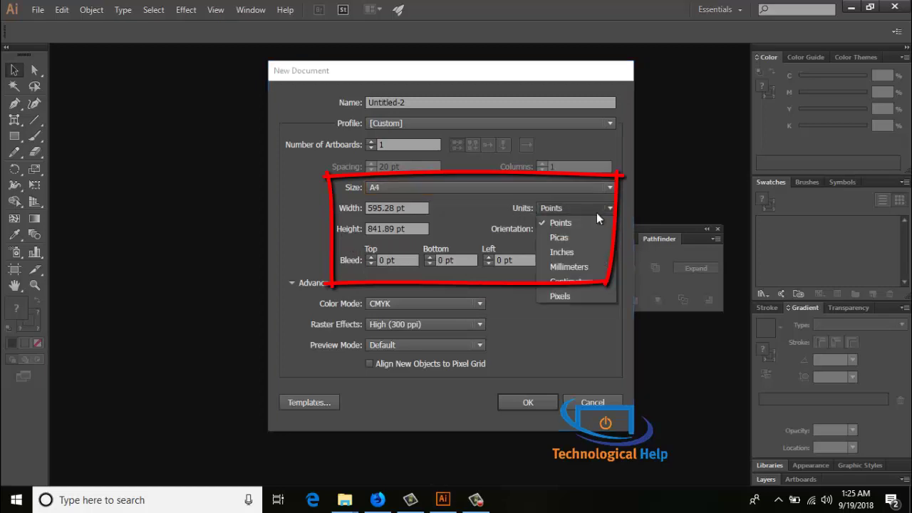
click(562, 252)
click(562, 230)
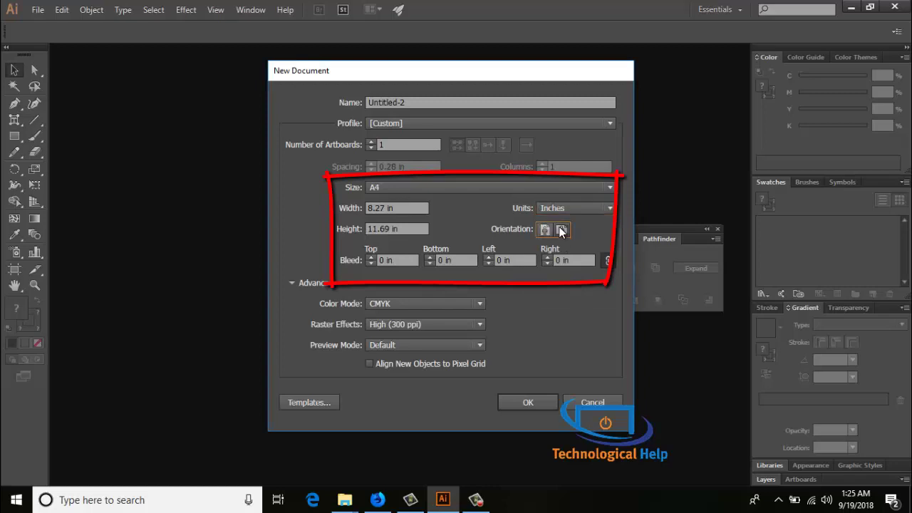
click(527, 401)
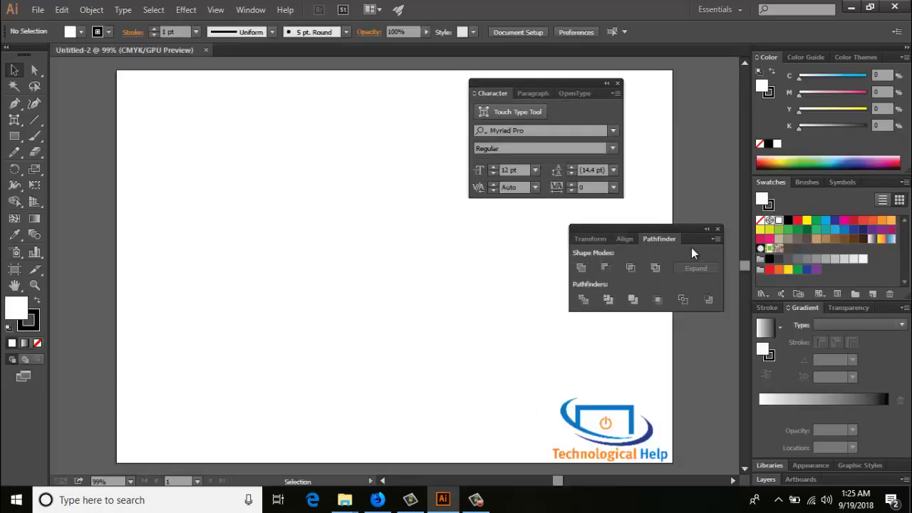
Close the Pathfinder and Character panels and draw a perfect circle in the upper middle of the artboard
click(719, 229)
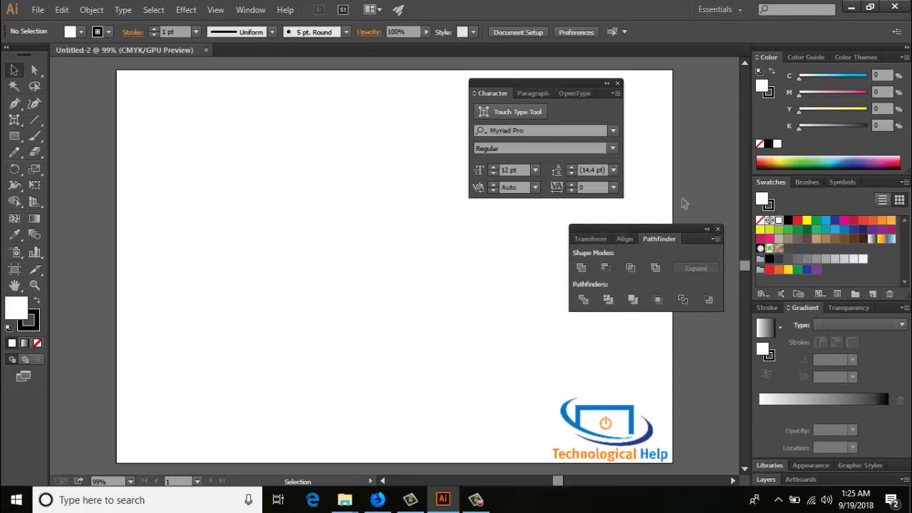
click(618, 84)
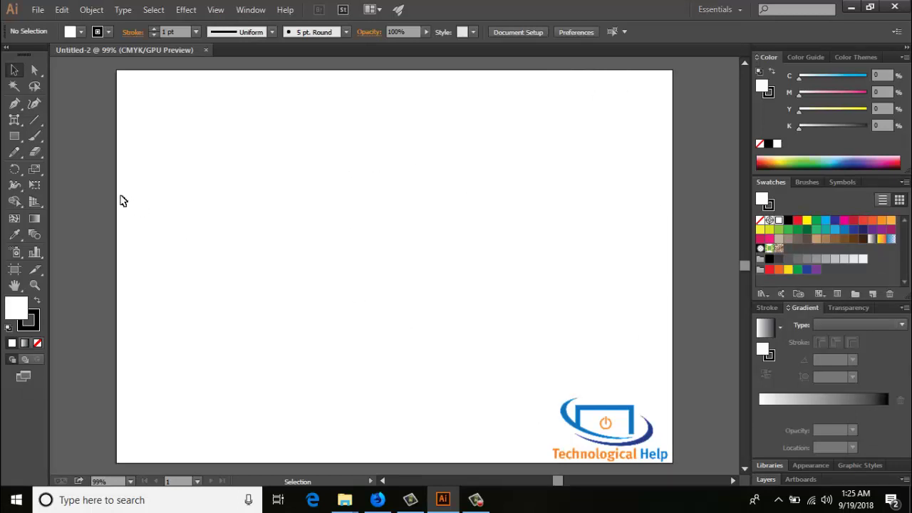
click(17, 136)
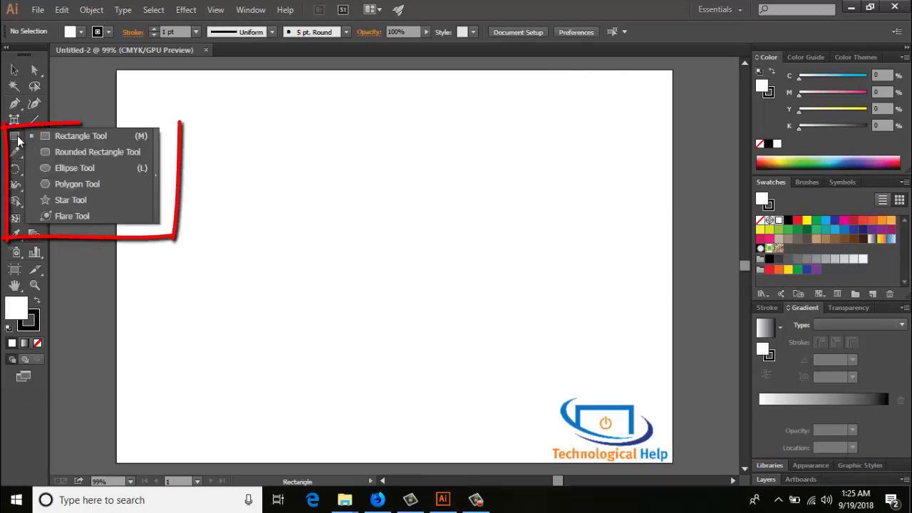
click(72, 167)
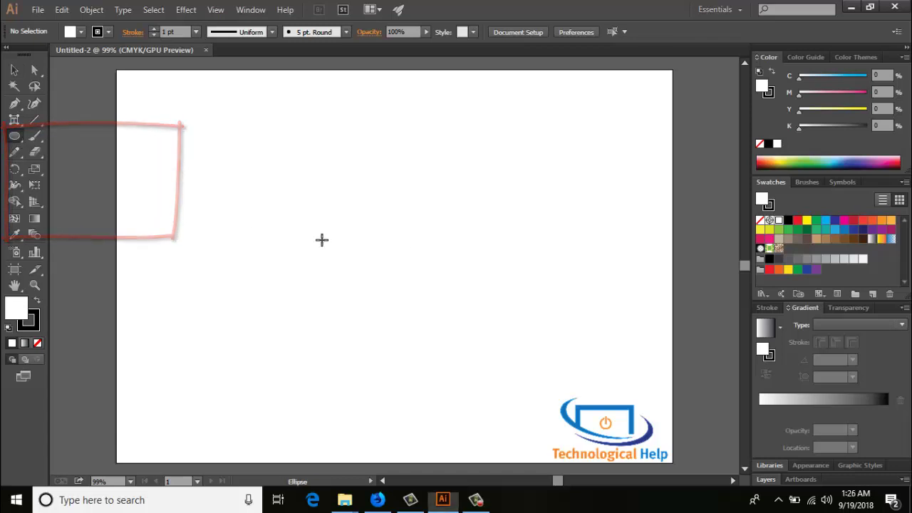
drag(390, 205, 457, 290)
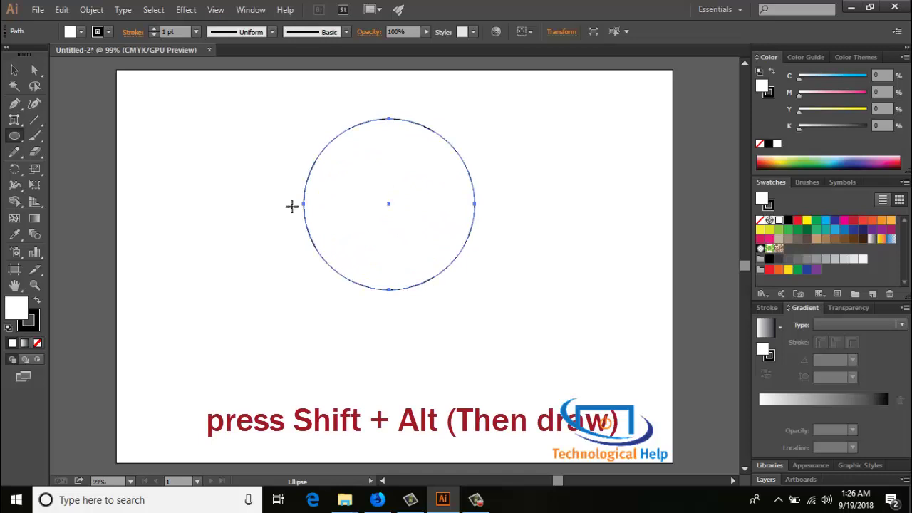
click(14, 69)
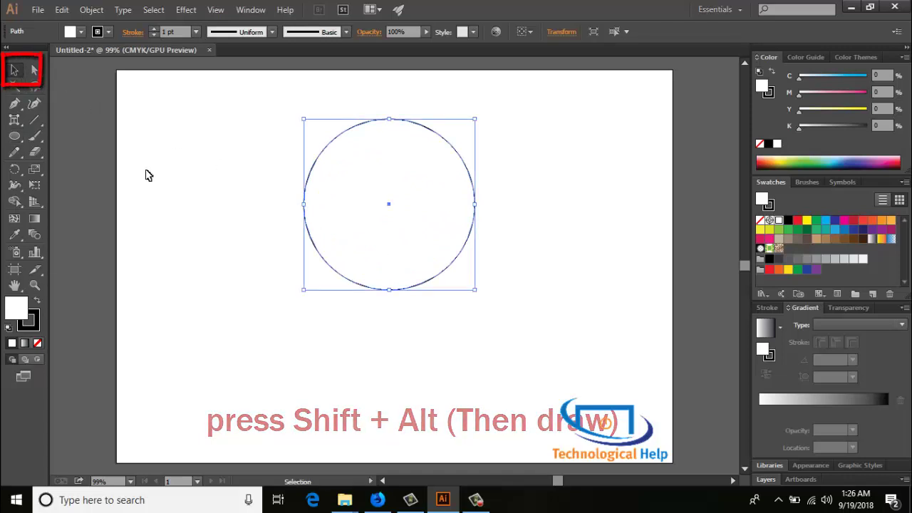
click(172, 186)
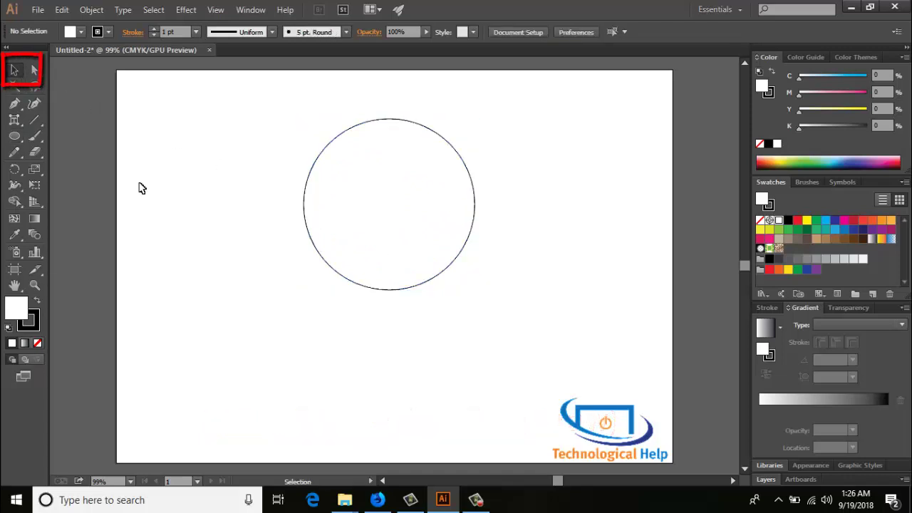
click(14, 135)
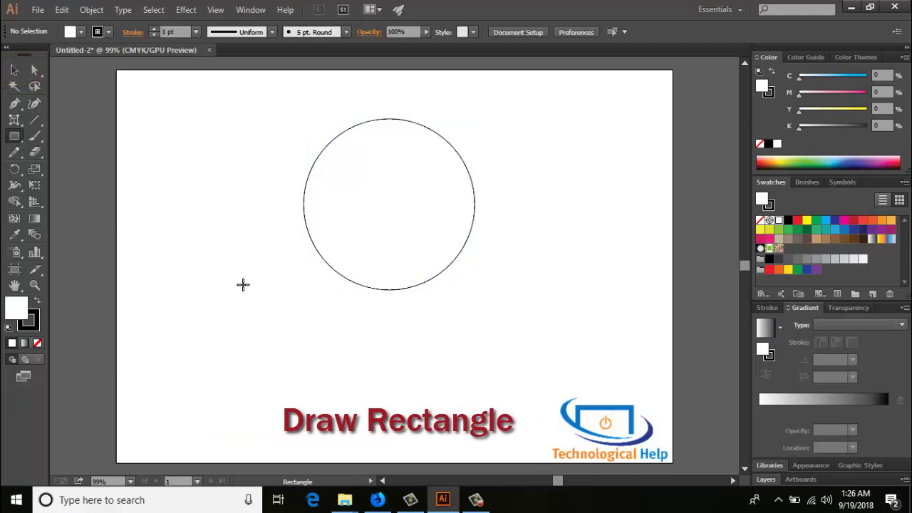
Draw a long thin bar beneath the circle and fill it green
drag(297, 316, 496, 345)
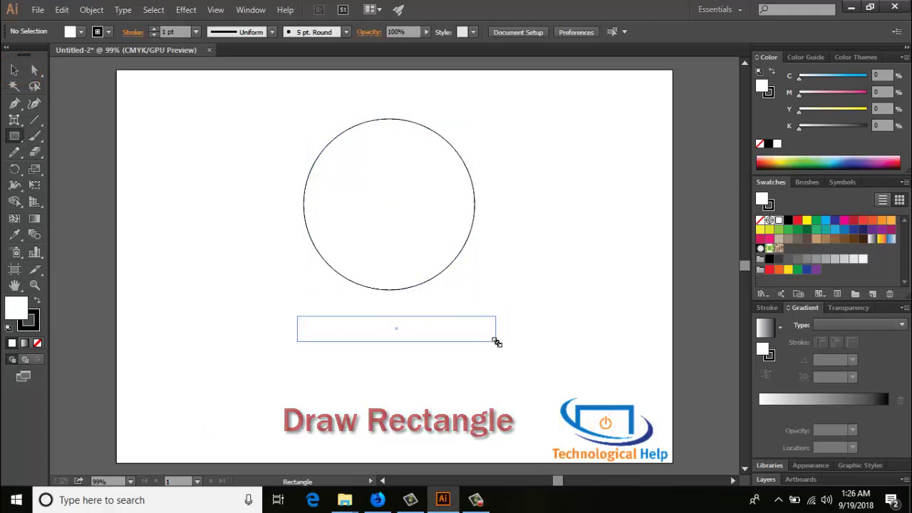
drag(495, 343, 496, 342)
click(14, 68)
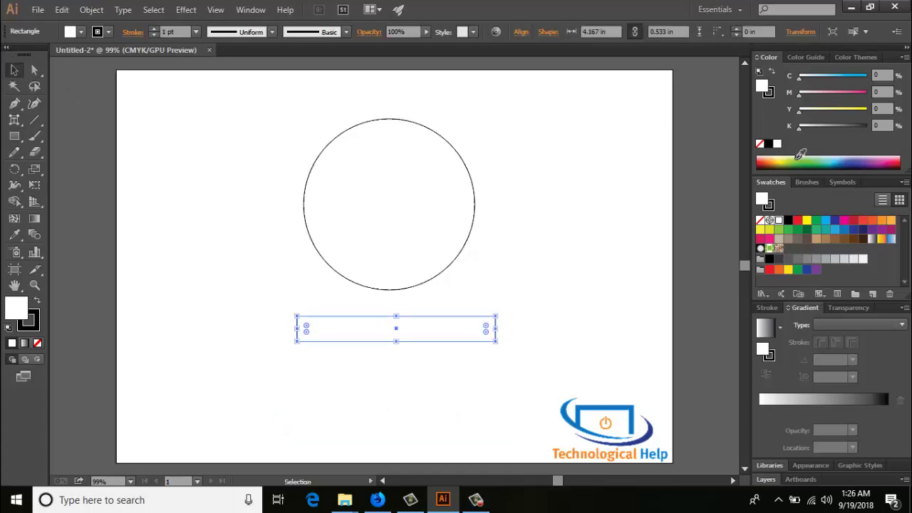
click(816, 222)
click(583, 283)
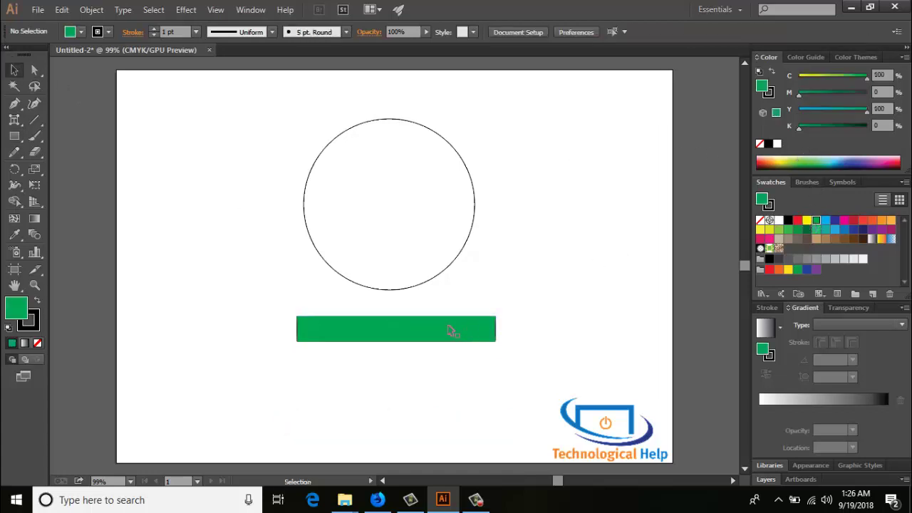
Fill the circle dark blue and reselect the green bar
mouse_move(413, 215)
mouse_down()
mouse_move(429, 226)
mouse_move(420, 221)
mouse_up()
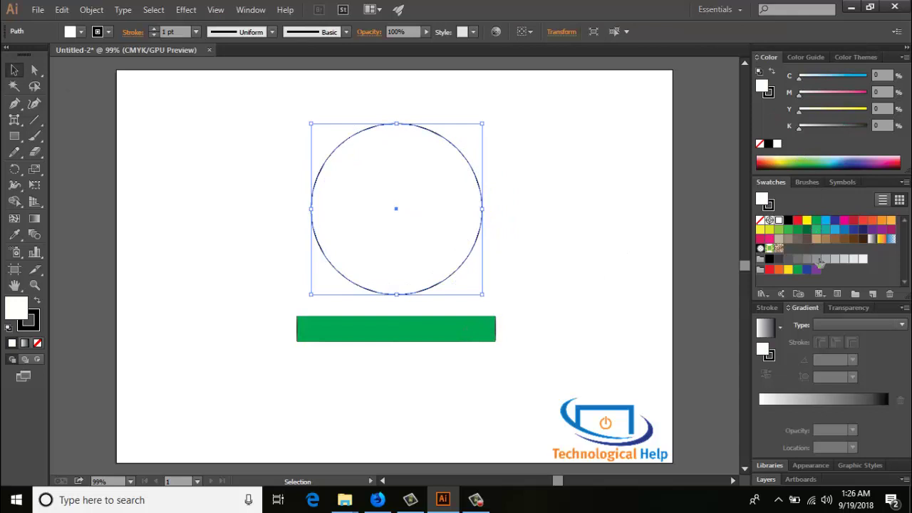
click(835, 221)
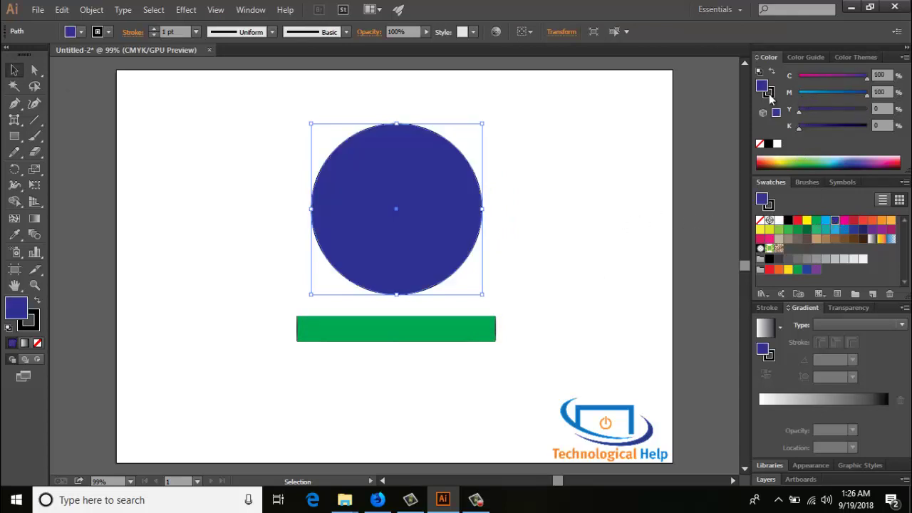
click(545, 282)
click(424, 339)
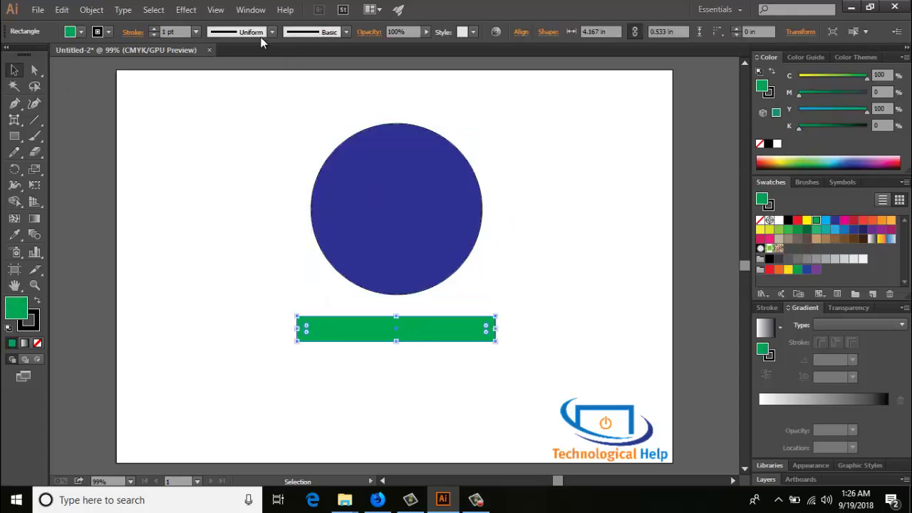
click(181, 10)
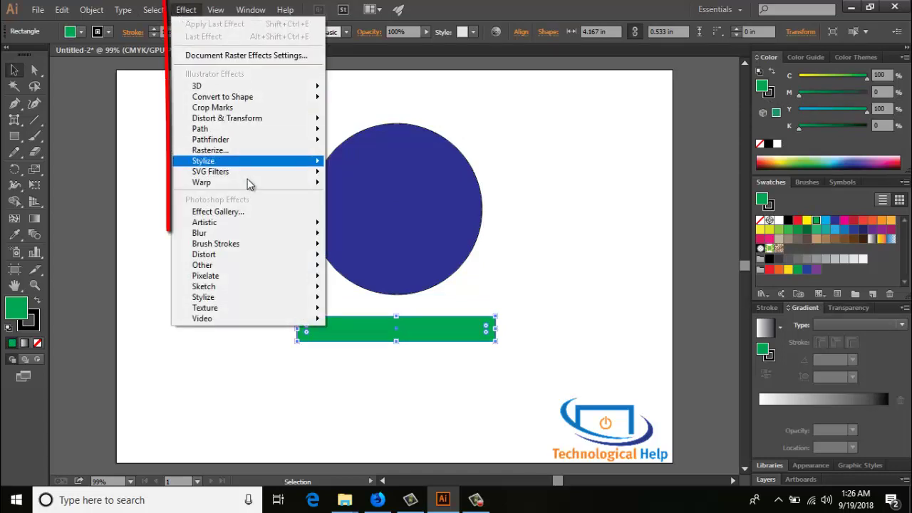
mouse_move(202, 182)
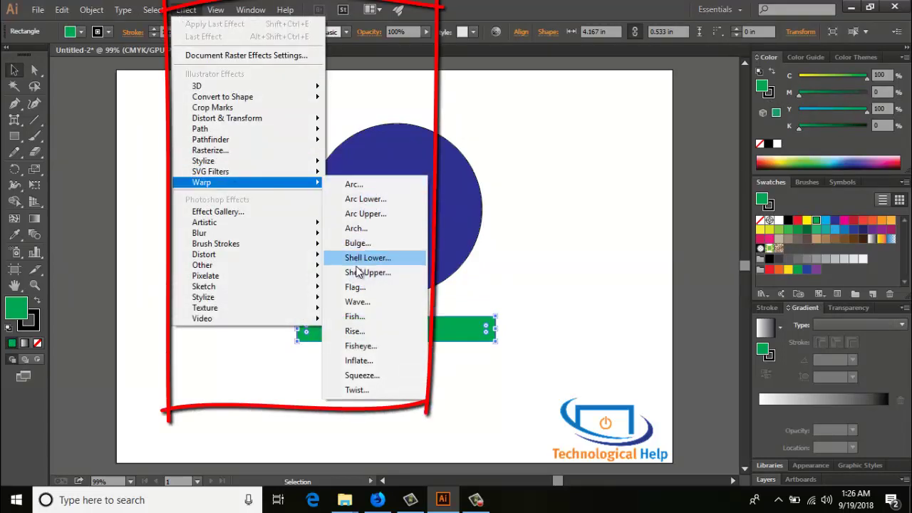
Warp the green bar with a Flag warp at 96% bend and expand its appearance
click(379, 293)
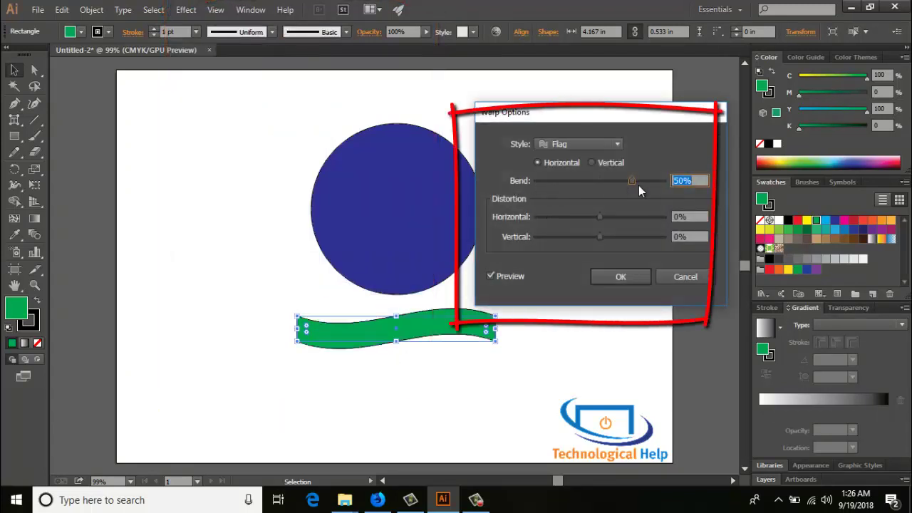
mouse_move(633, 180)
mouse_down()
mouse_move(645, 180)
mouse_move(531, 182)
mouse_up()
mouse_move(595, 182)
mouse_down()
mouse_move(687, 188)
mouse_move(661, 182)
mouse_up()
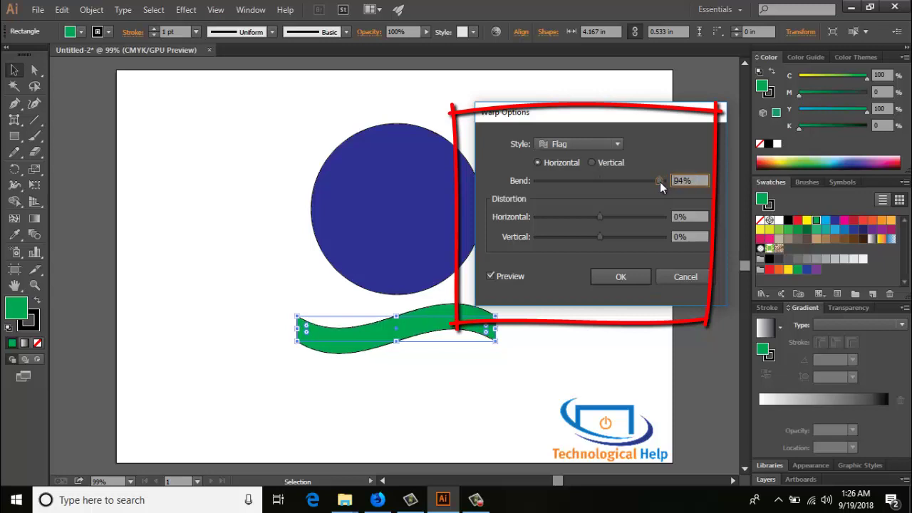
click(624, 277)
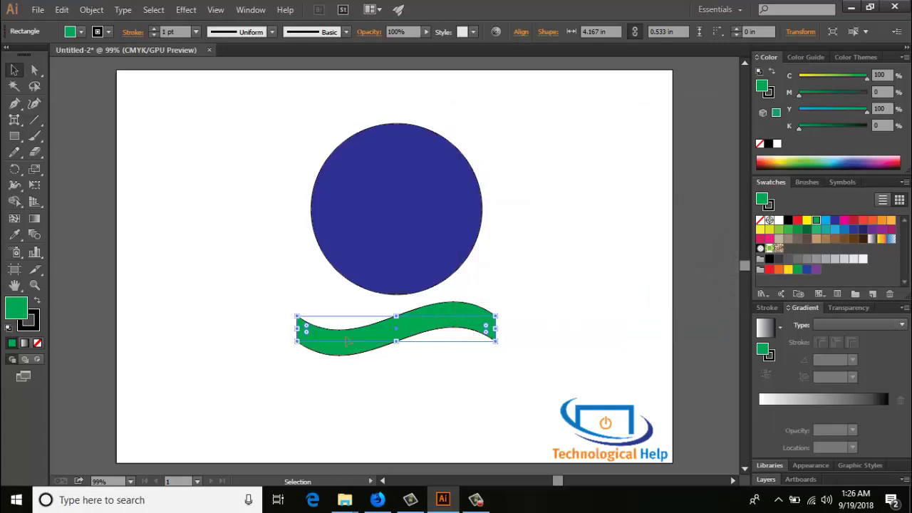
click(95, 10)
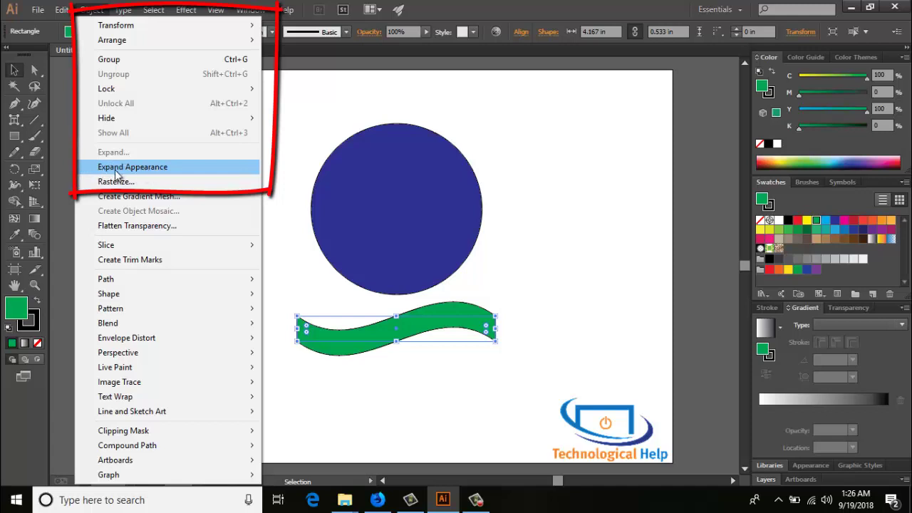
click(154, 171)
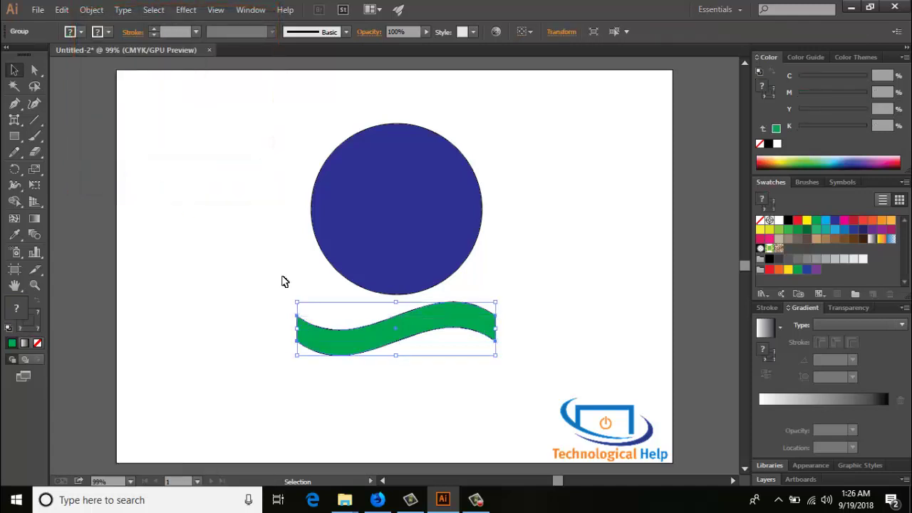
Select the blue circle and green wave and vertically center-align them using the Align panel
click(264, 301)
mouse_move(257, 111)
mouse_down()
mouse_move(515, 332)
mouse_move(521, 387)
mouse_up()
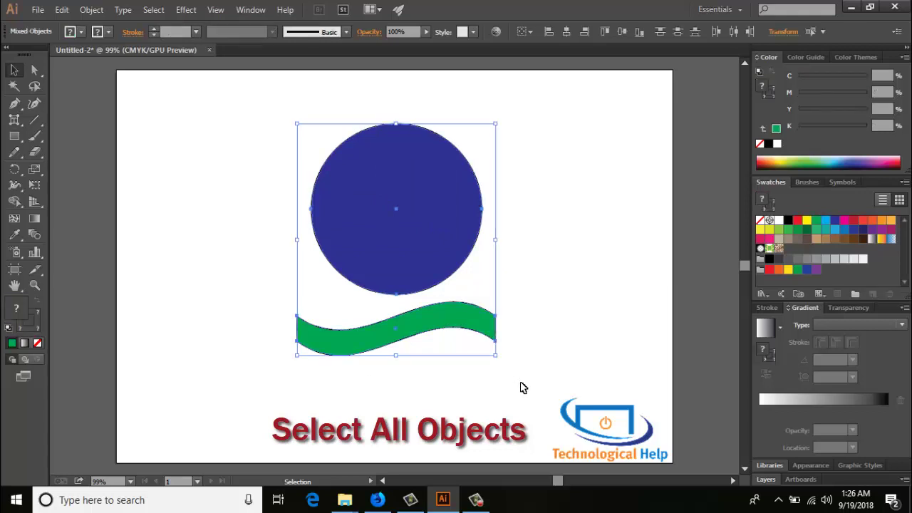
click(250, 9)
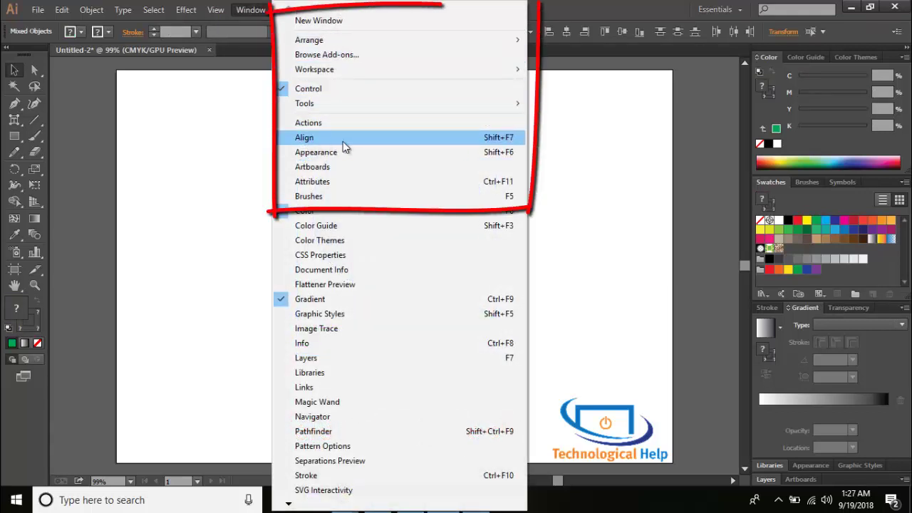
click(320, 141)
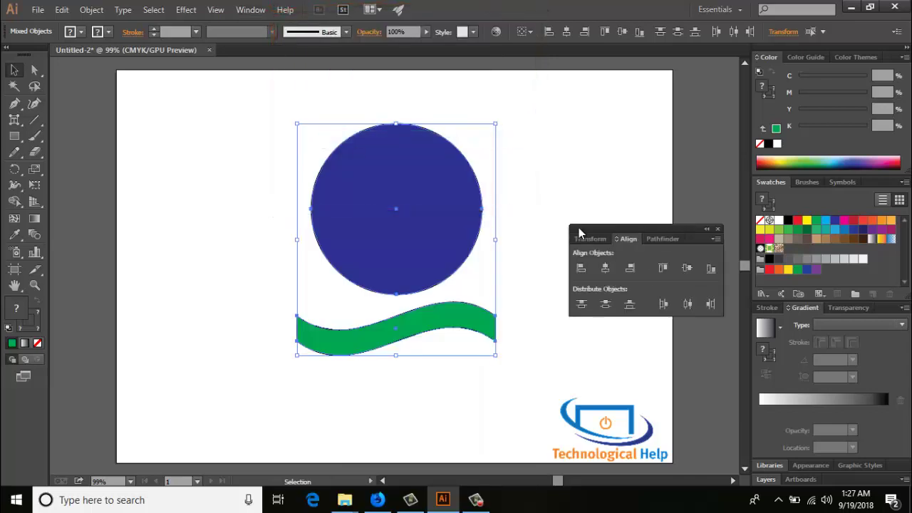
drag(577, 231, 552, 124)
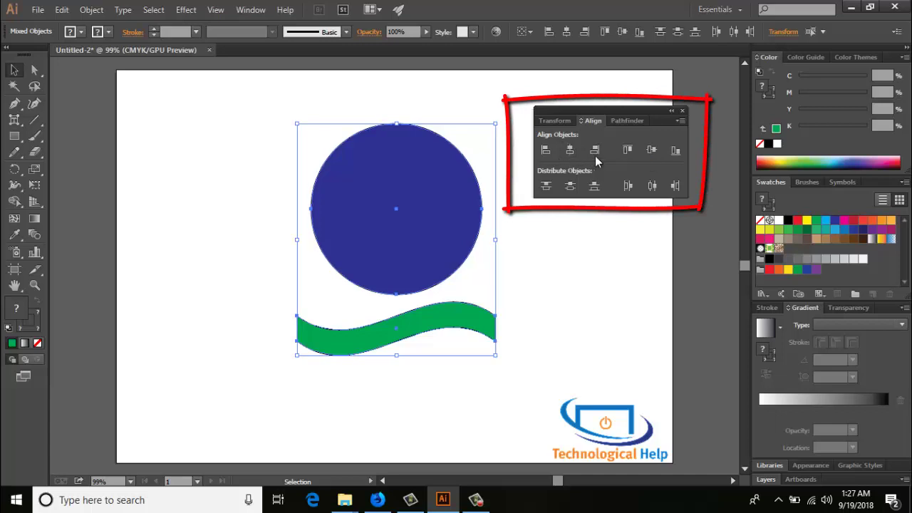
click(649, 152)
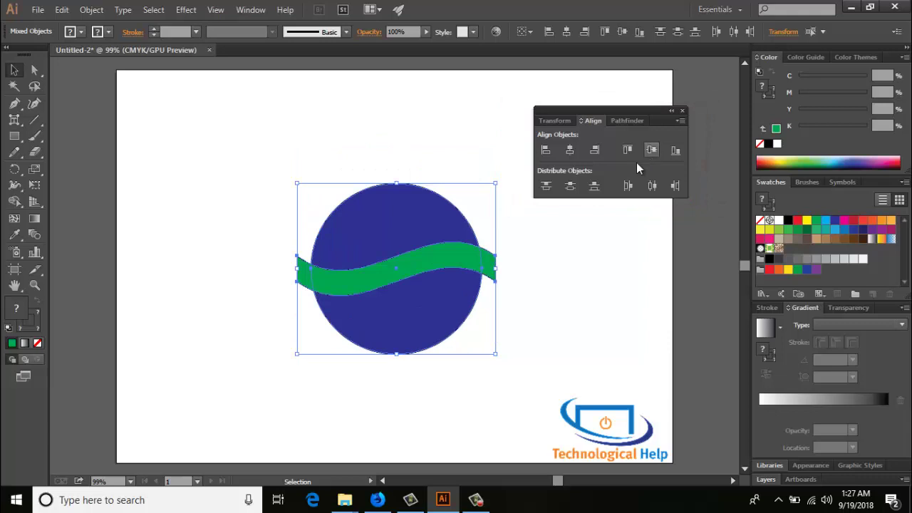
Apply Pathfinder Minus Front to cut the wave from the circle, then reselect the resulting group
click(251, 10)
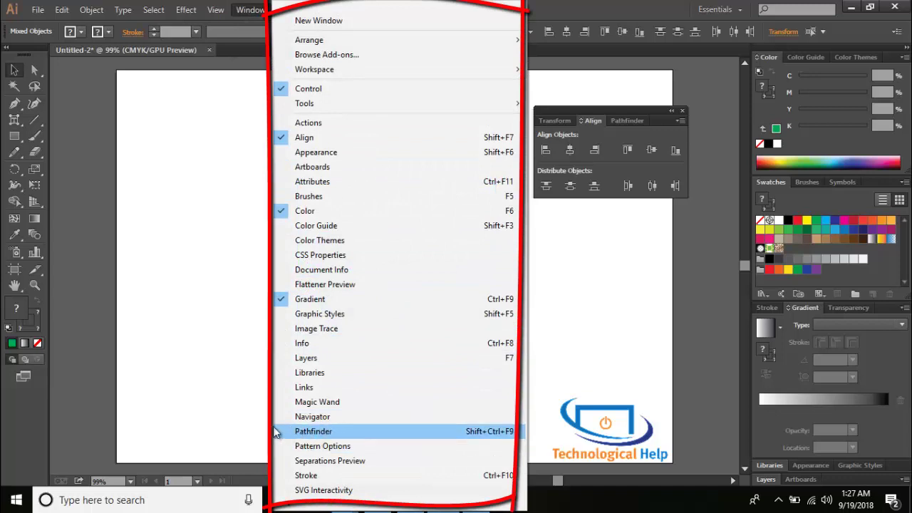
click(346, 433)
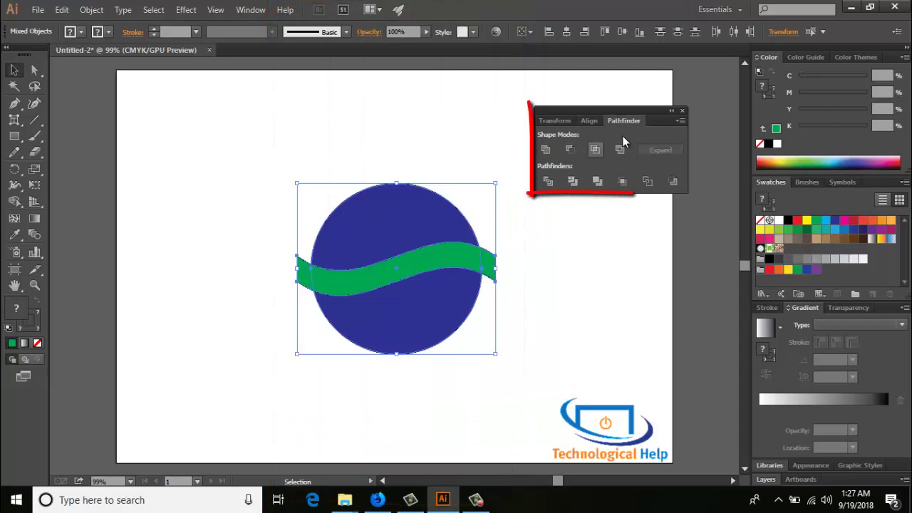
click(569, 150)
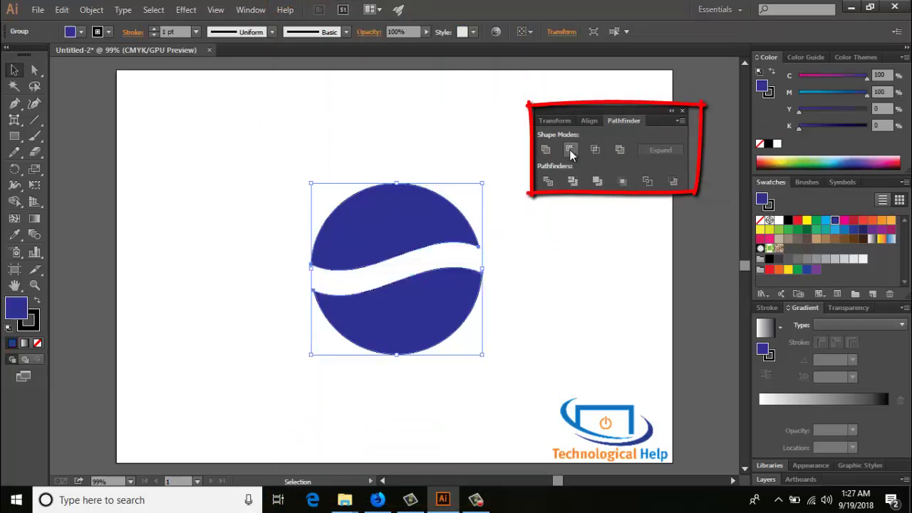
click(558, 312)
click(399, 224)
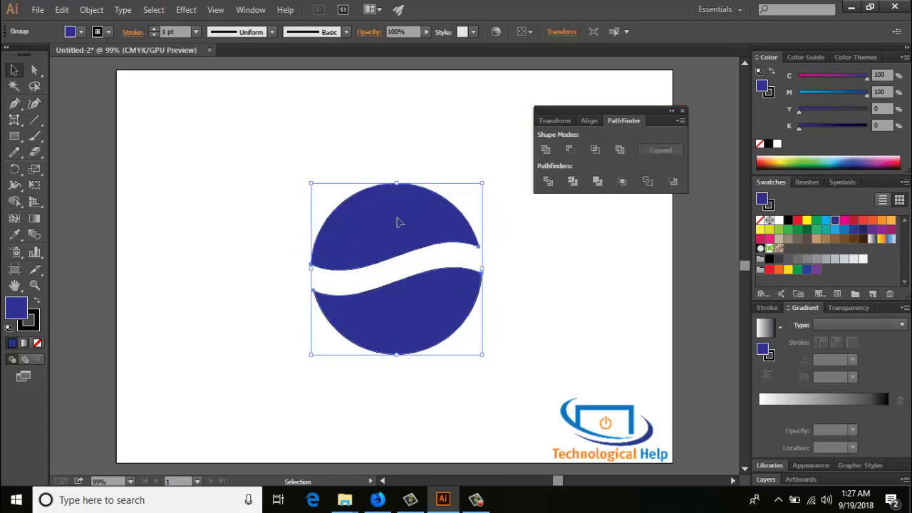
Ungroup the cut circle and fill its upper half red
right_click(398, 219)
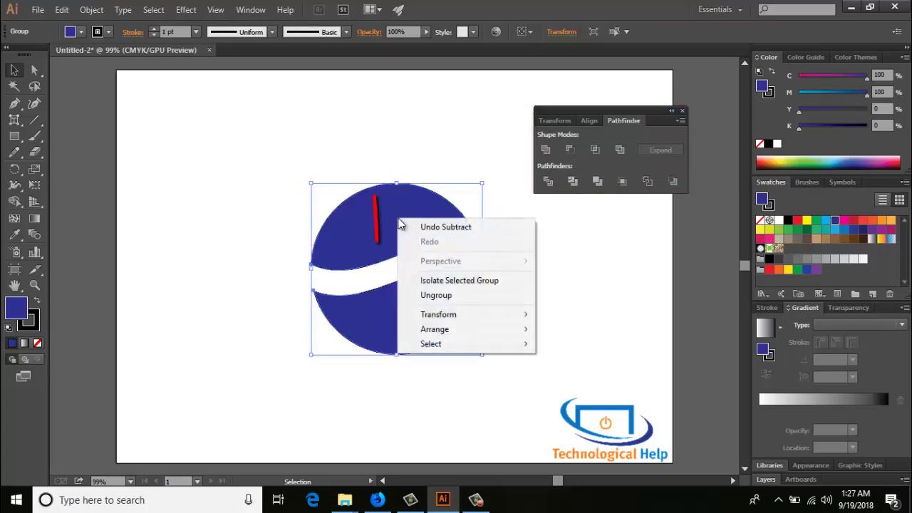
click(461, 296)
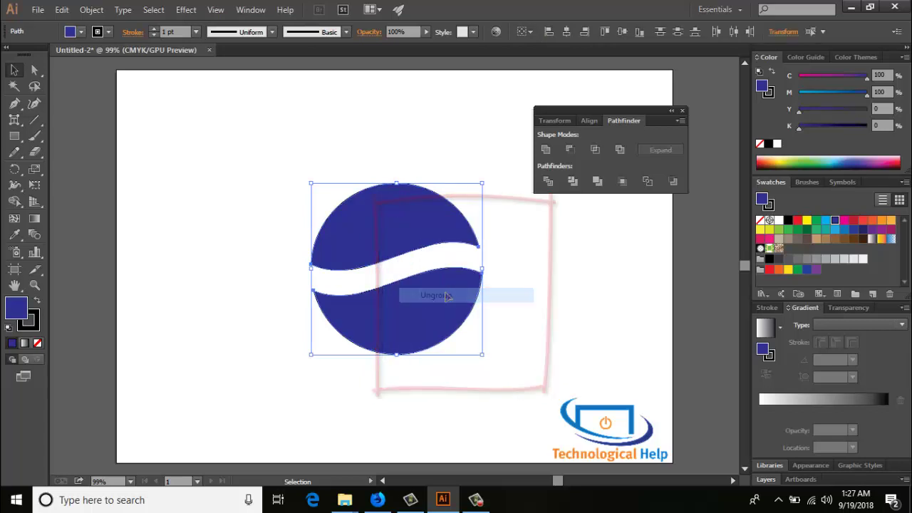
click(593, 281)
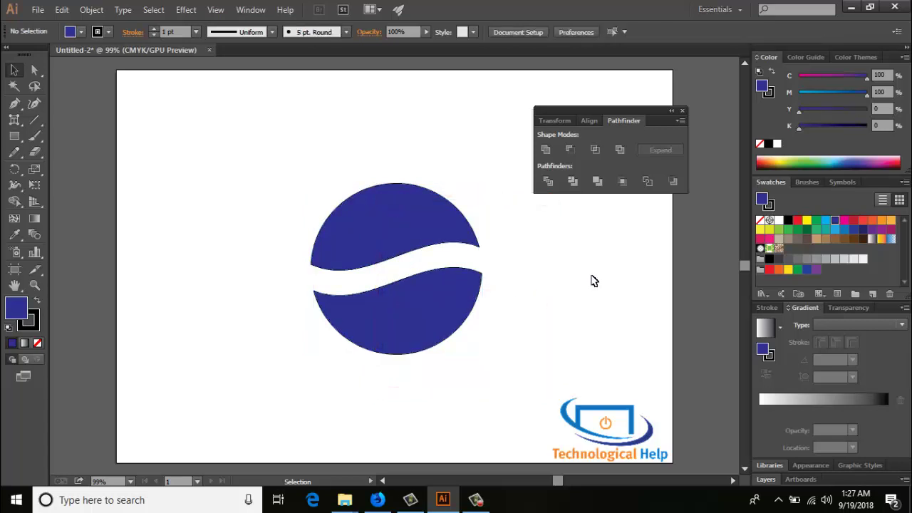
click(371, 322)
click(379, 231)
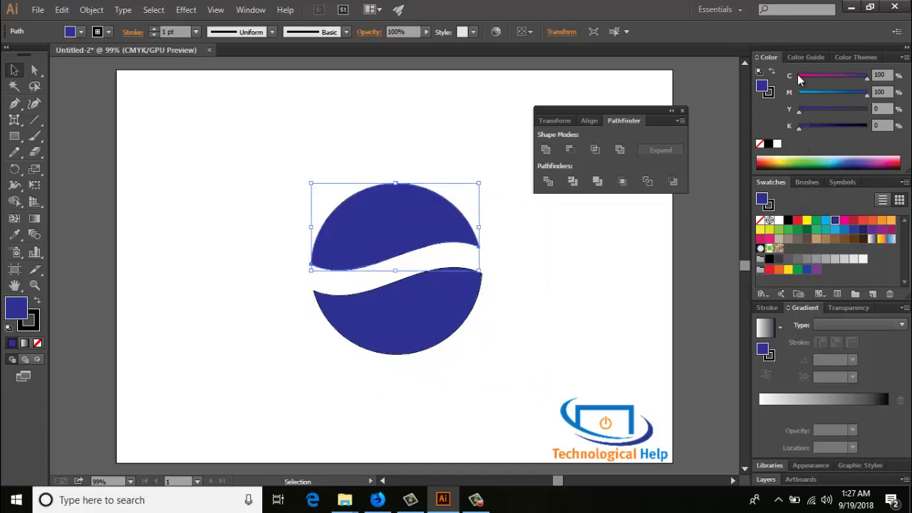
click(844, 220)
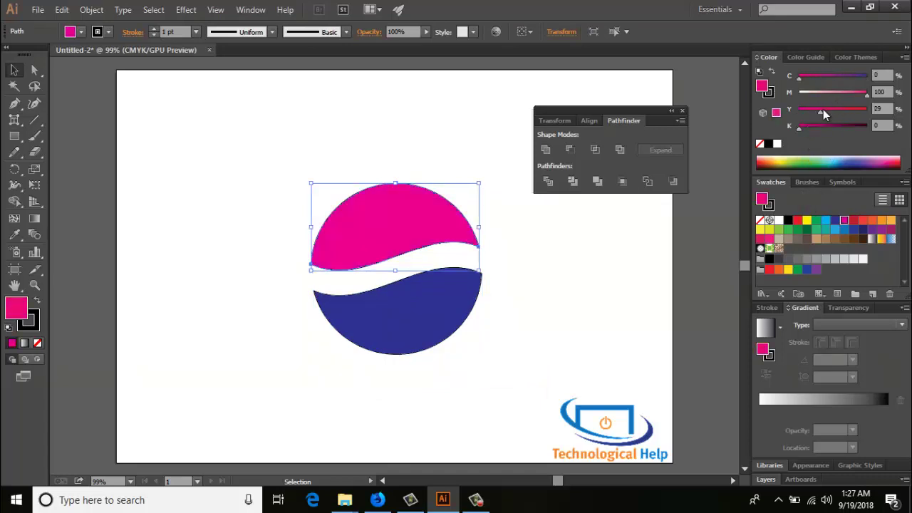
Select both halves and set their stroke to None
drag(218, 164, 483, 378)
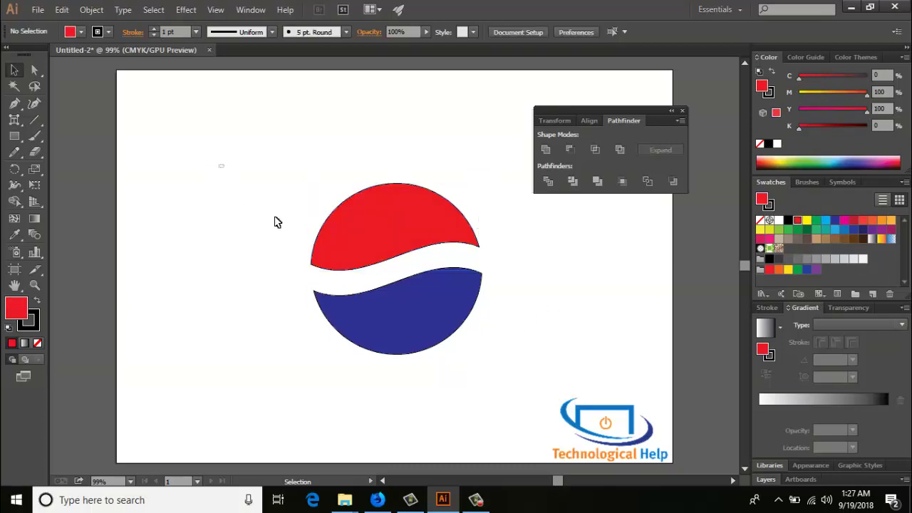
click(769, 94)
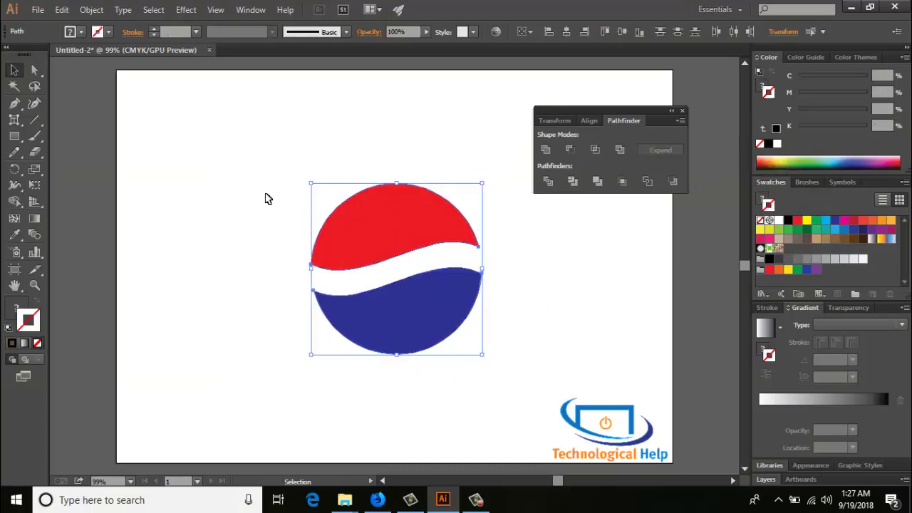
drag(291, 162, 575, 428)
Group the two halves, move the logo to the artboard's left side, and shrink it slightly
right_click(405, 314)
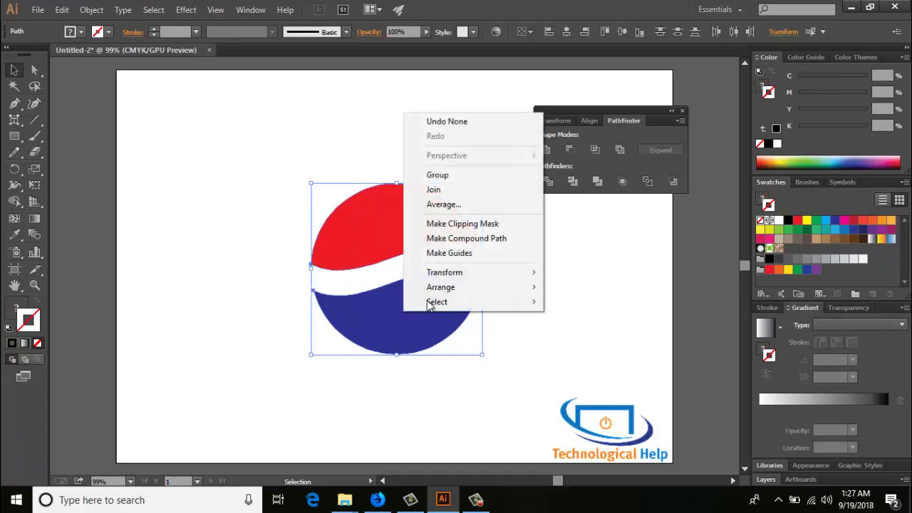
click(447, 174)
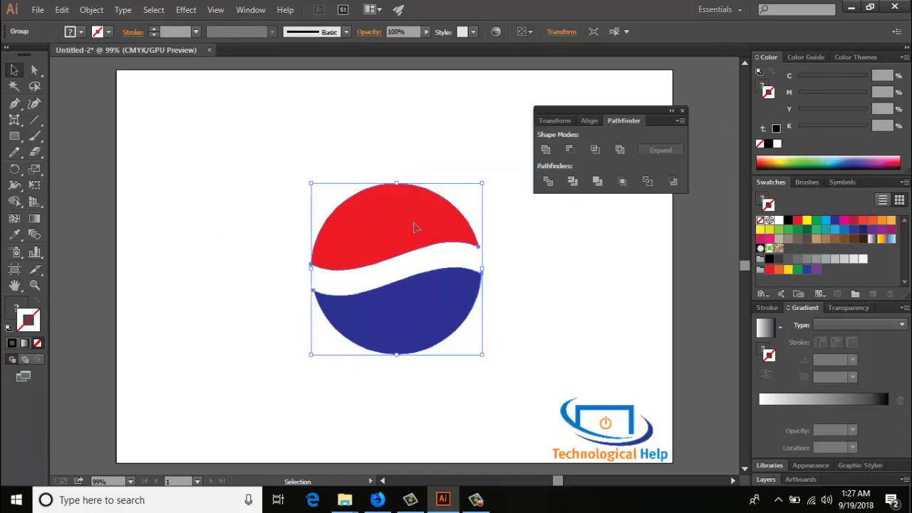
drag(413, 225, 247, 225)
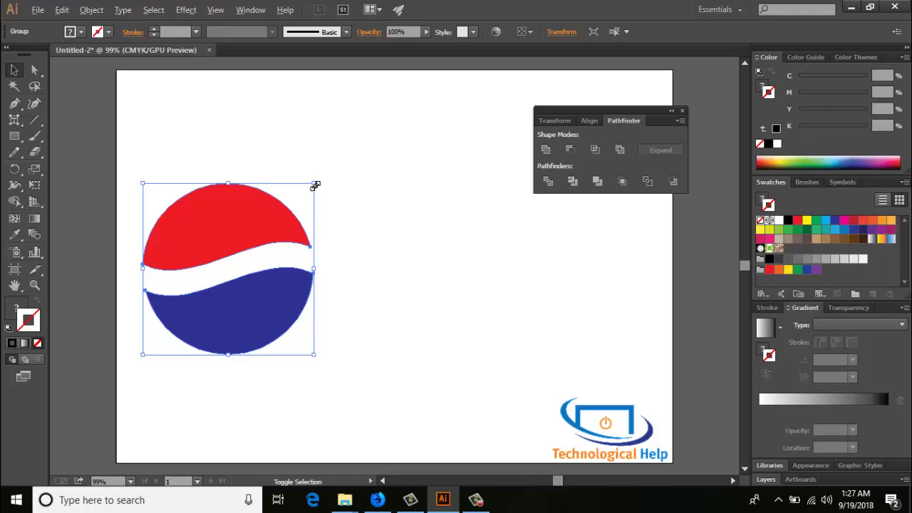
drag(310, 186, 302, 194)
click(337, 215)
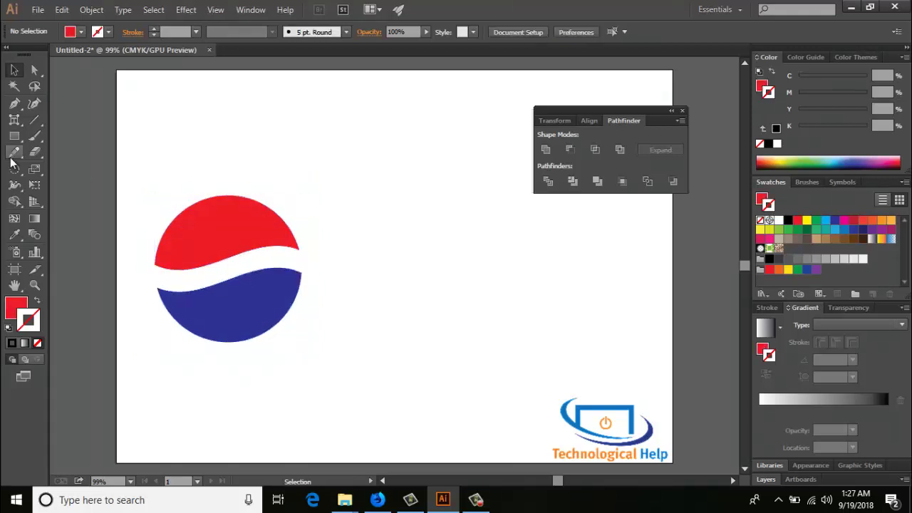
Start a text line to the right of the logo with the Type Tool
click(15, 120)
click(66, 122)
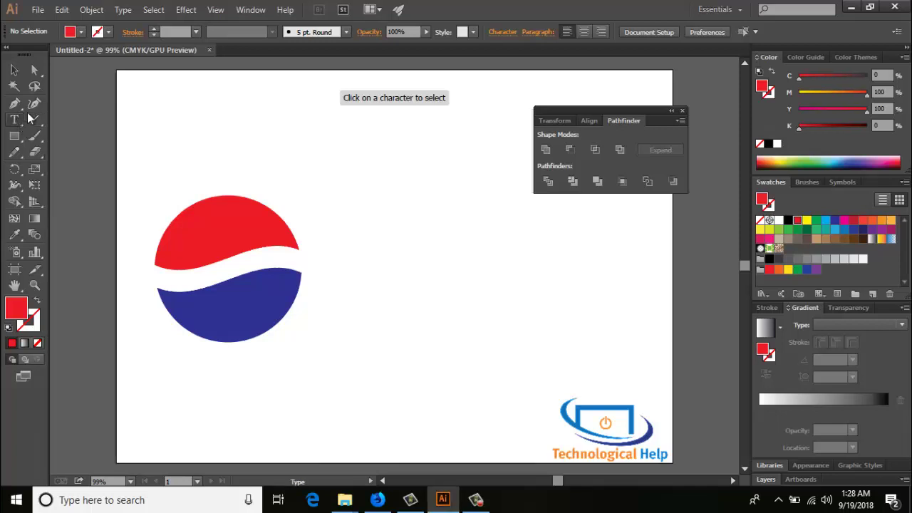
click(349, 255)
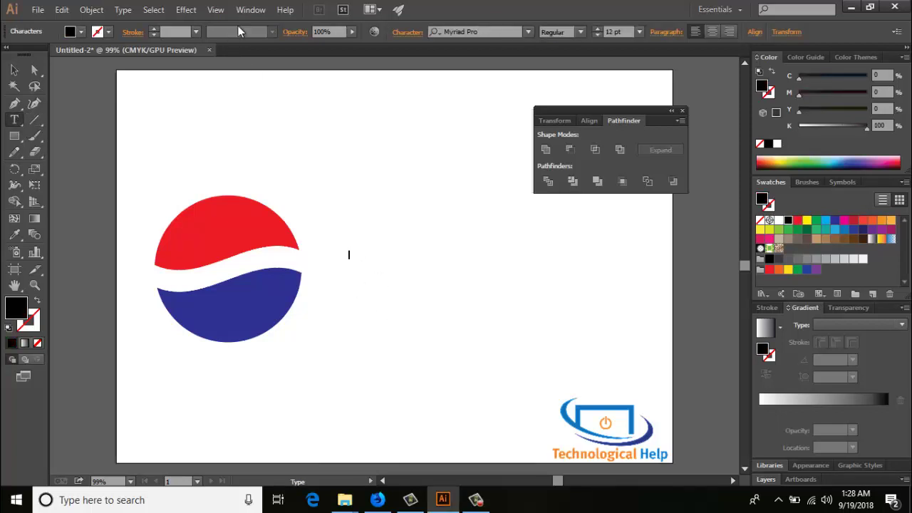
Set the type to 60 pt NewUnicodeFont and type PEPSI
click(249, 9)
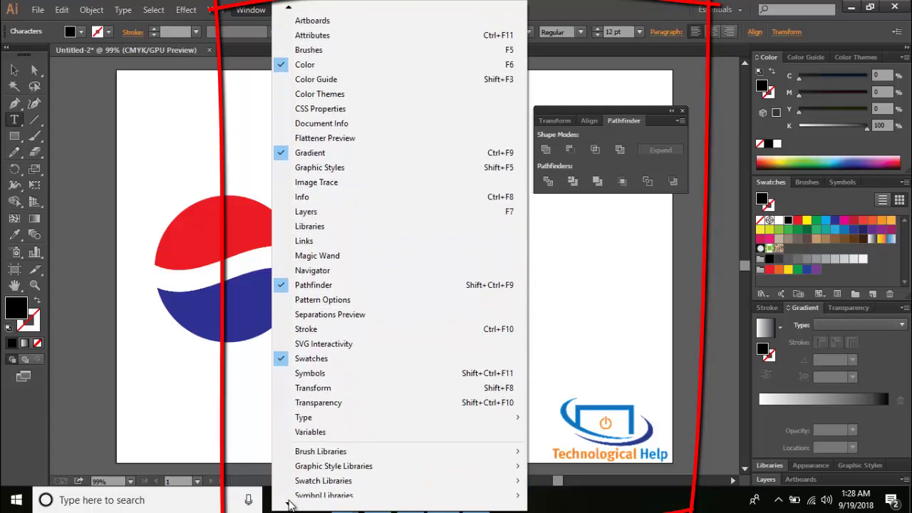
mouse_move(399, 387)
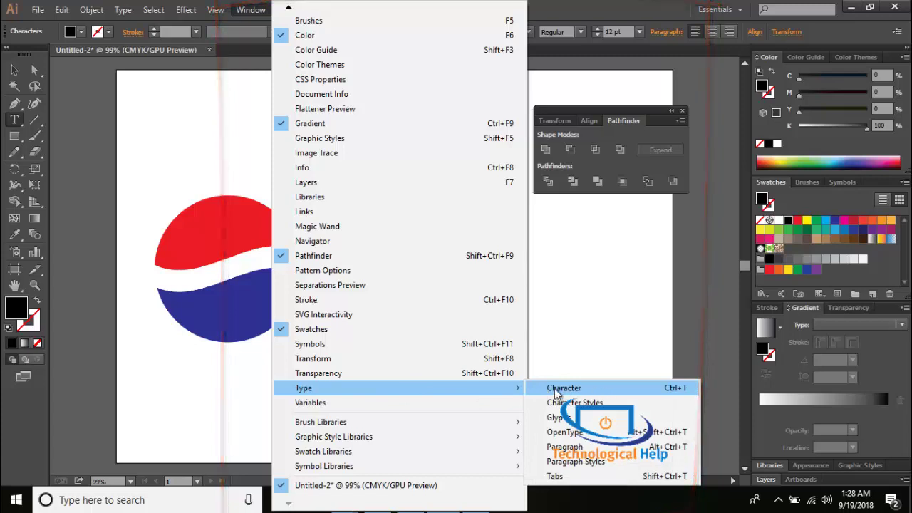
click(606, 391)
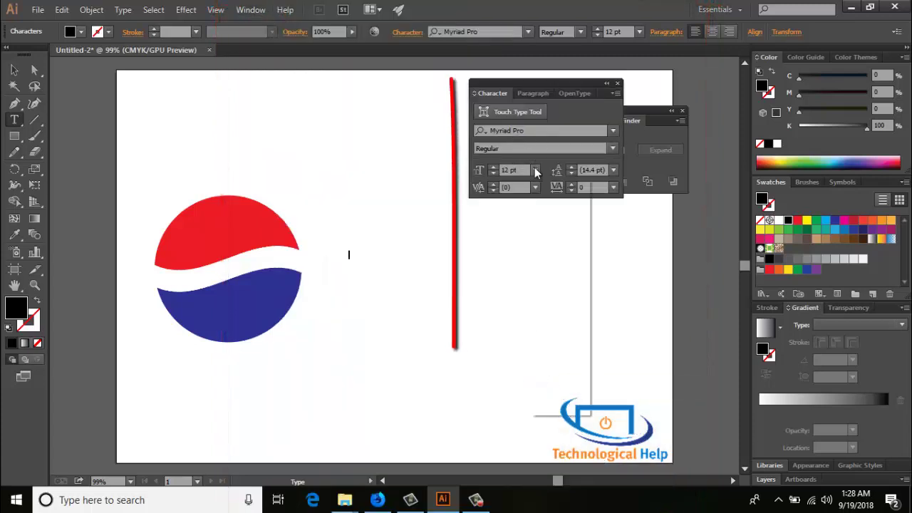
click(535, 169)
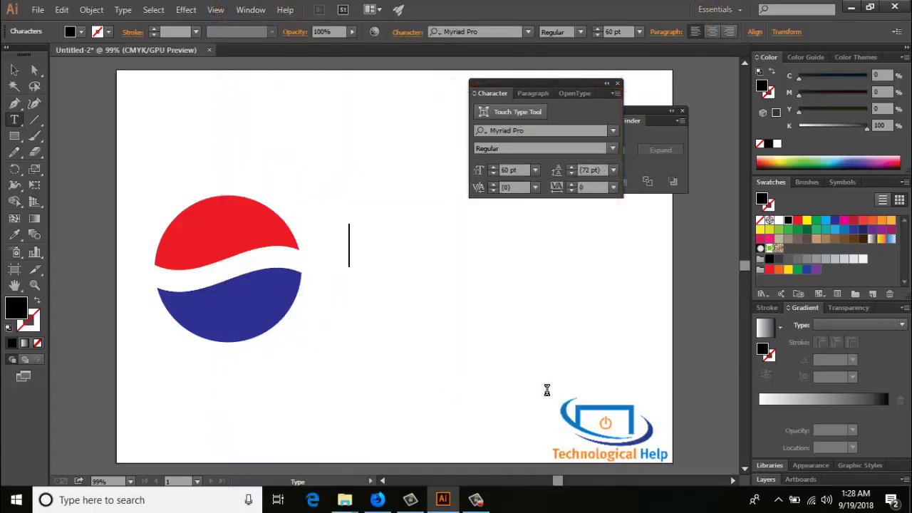
click(542, 131)
text(NEW)
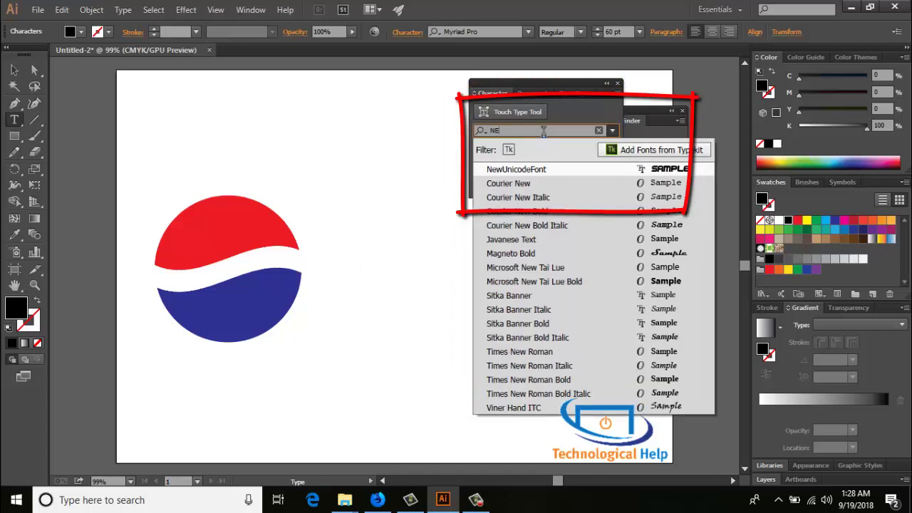
click(657, 166)
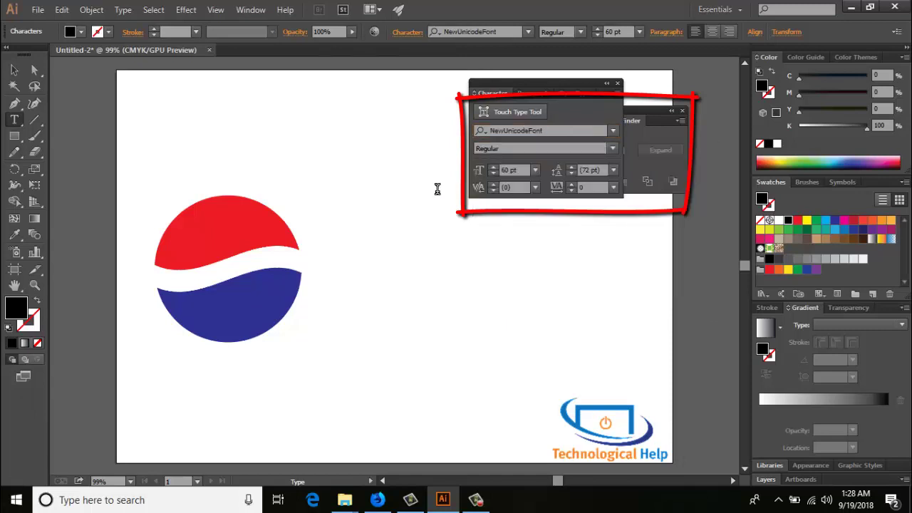
text(PEPSI)
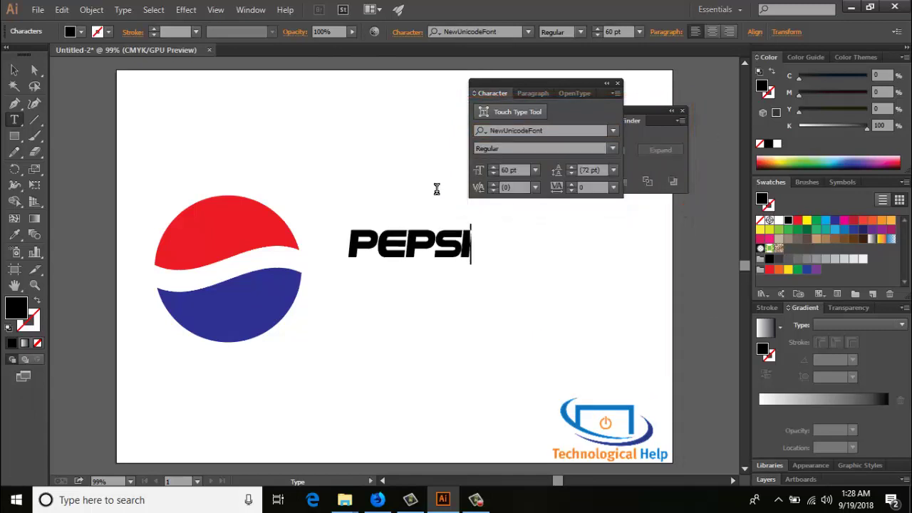
Scale the PEPSI text up to about 115 pt and position it beside the logo
click(15, 70)
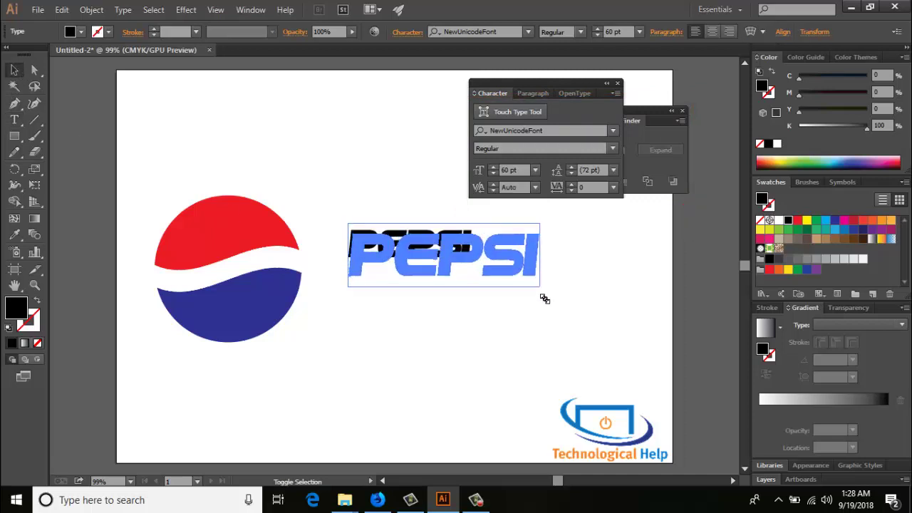
drag(473, 266, 584, 302)
drag(507, 278, 490, 274)
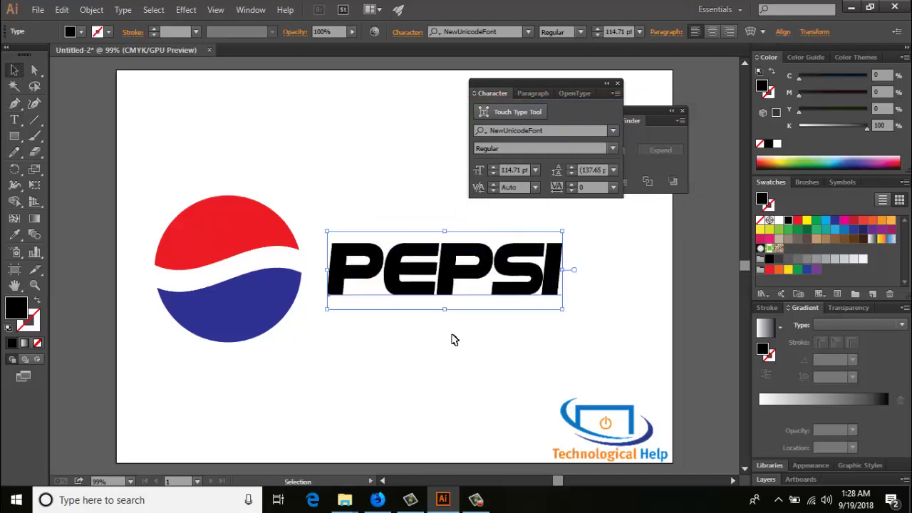
click(407, 391)
drag(406, 391, 444, 383)
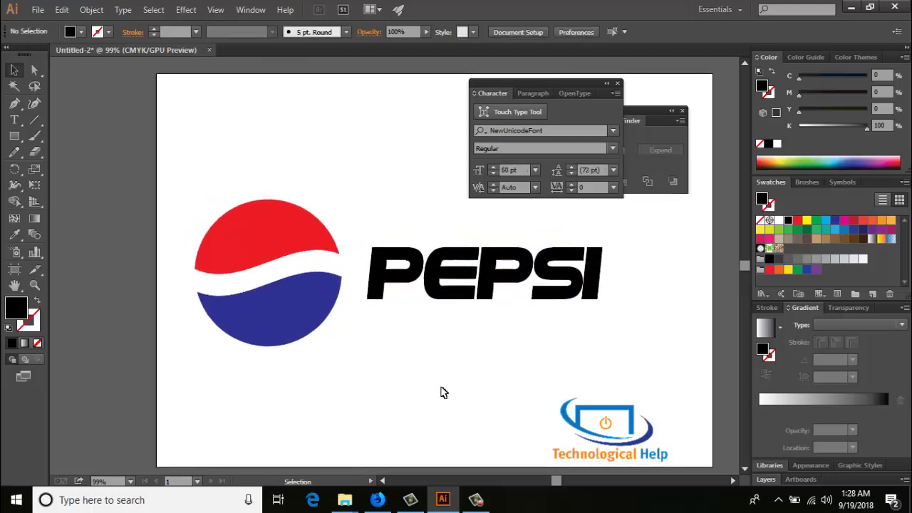
Hide the panels and zoom in twice to frame the wave circle and PEPSI wordmark
key(Tab)
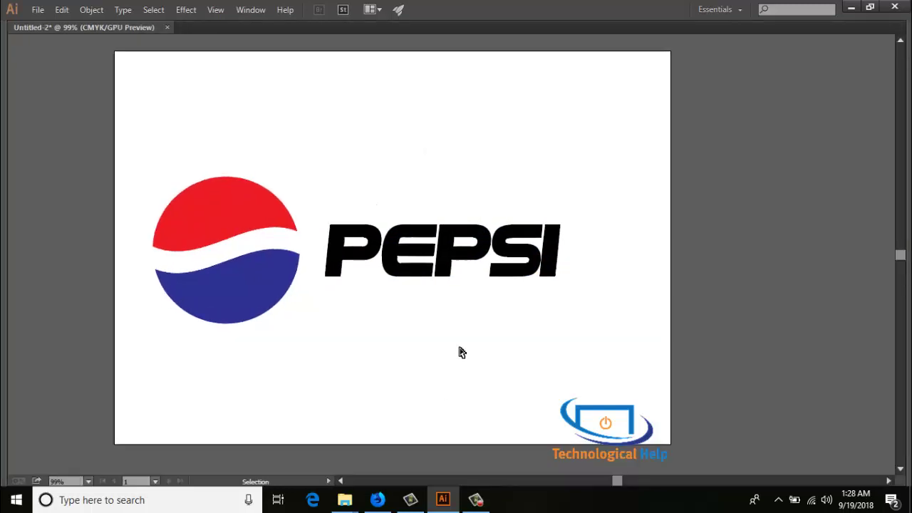
key(ctrl+plus)
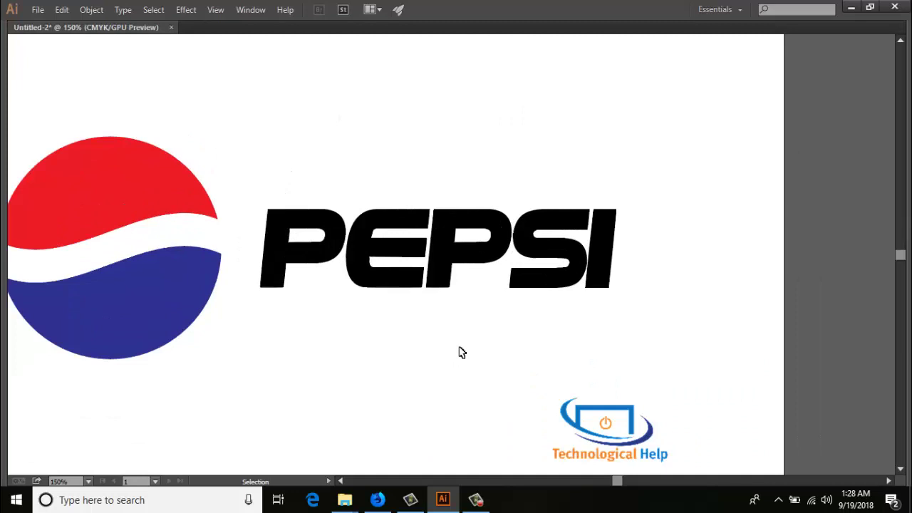
mouse_move(383, 360)
mouse_down()
mouse_move(483, 367)
mouse_move(543, 336)
mouse_up()
key(ctrl+plus)
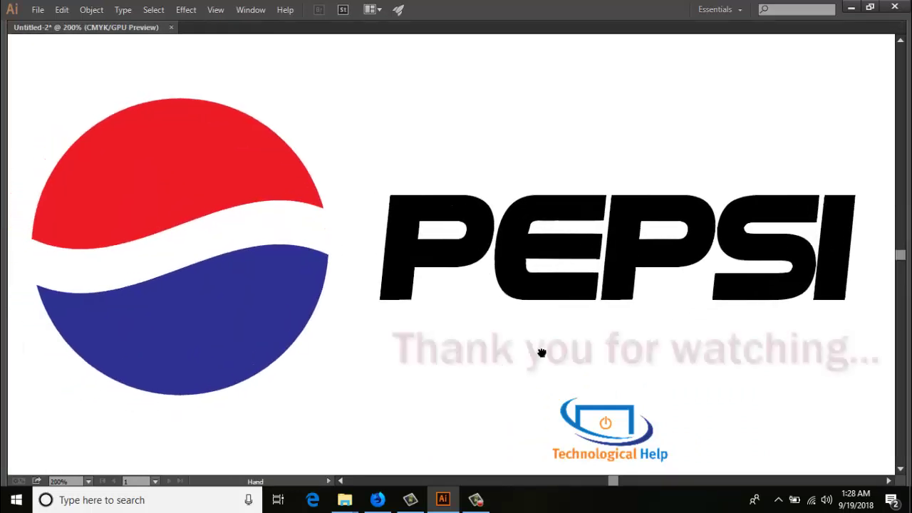